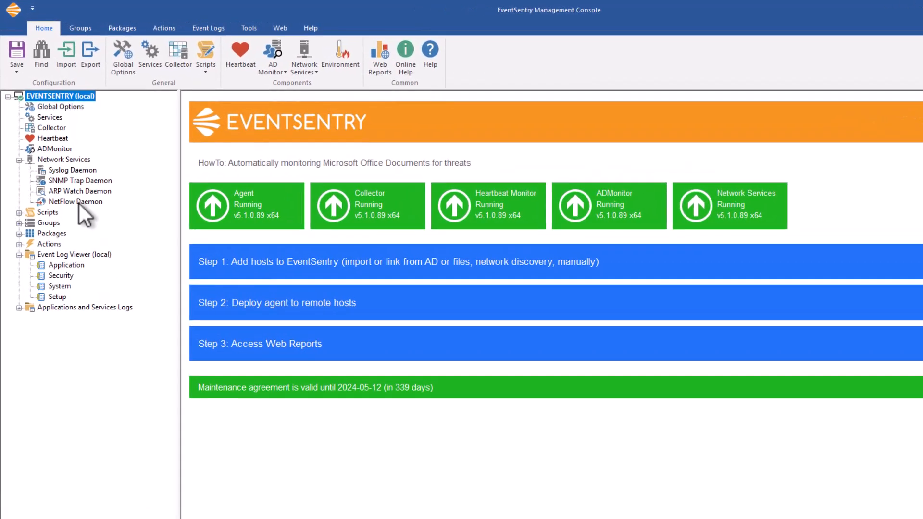
# - Review the NetFlow Daemon's general settings and the Geolocation & Threat Intel section of the Global Options
pyautogui.click(76, 201)
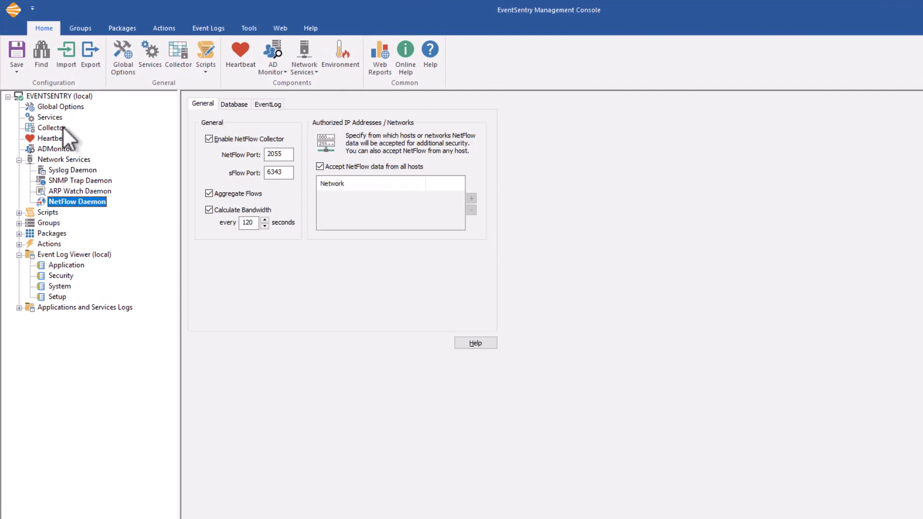
pyautogui.click(48, 107)
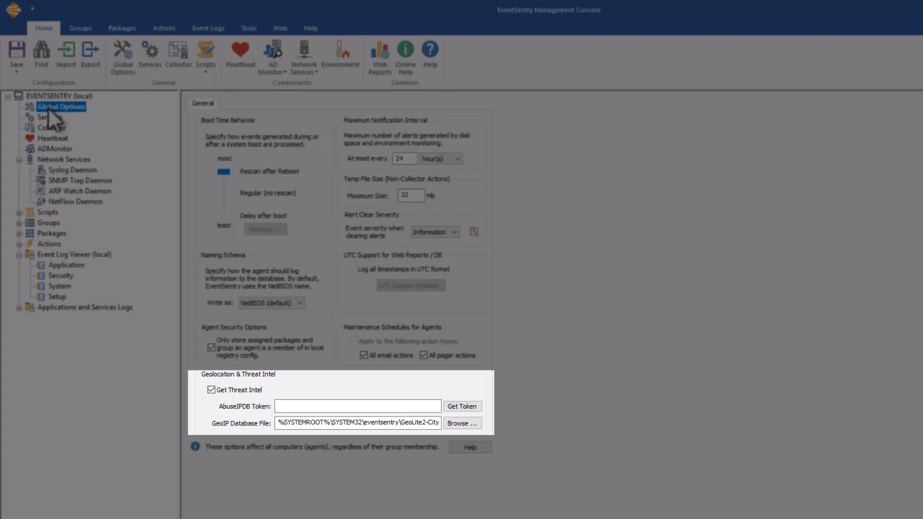
pyautogui.moveTo(234, 390)
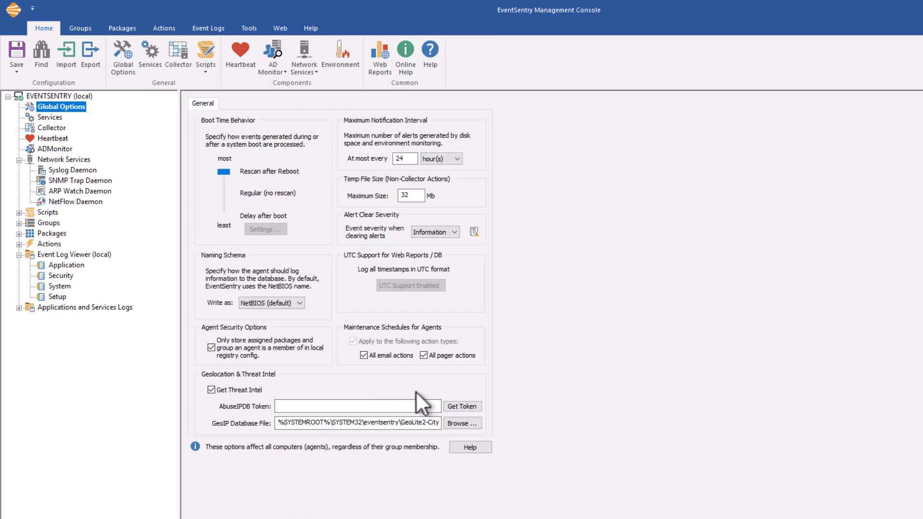
pyautogui.moveTo(288, 408)
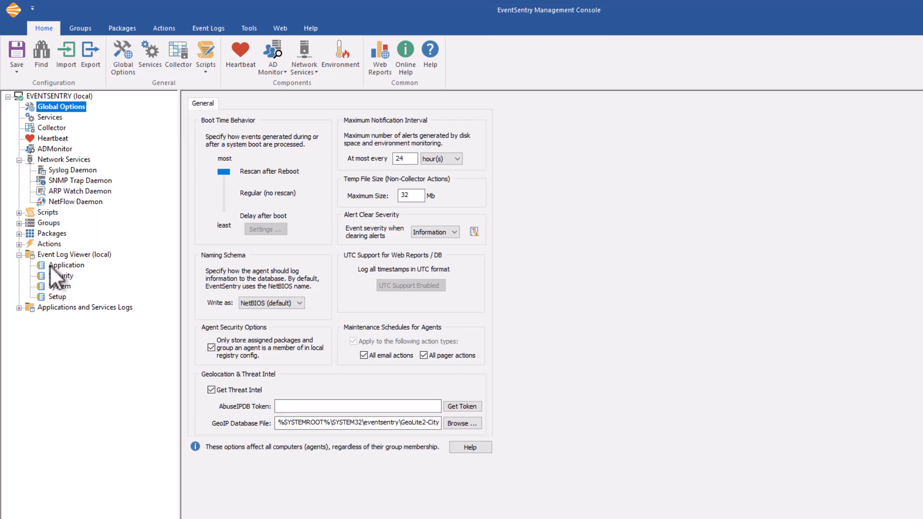
# - Review the NetFlow Daemon's collector settings and the database destination for its data
pyautogui.click(64, 201)
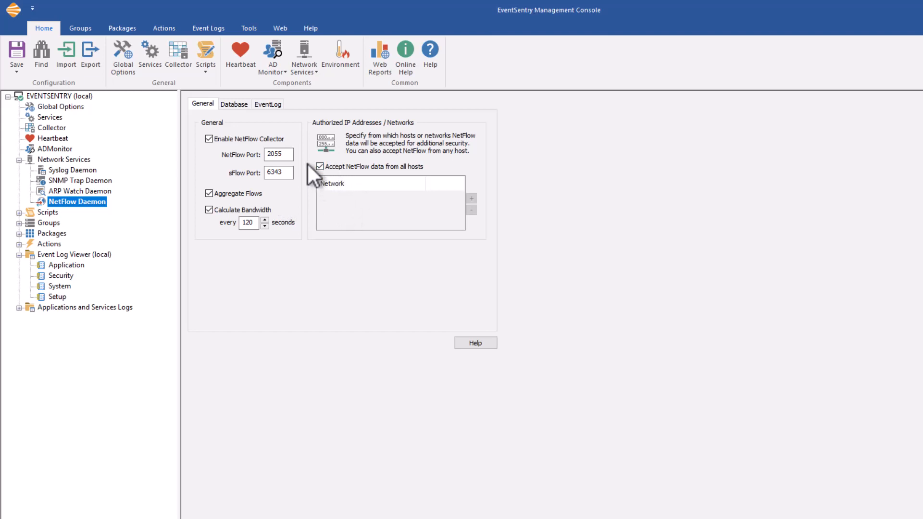
pyautogui.click(240, 103)
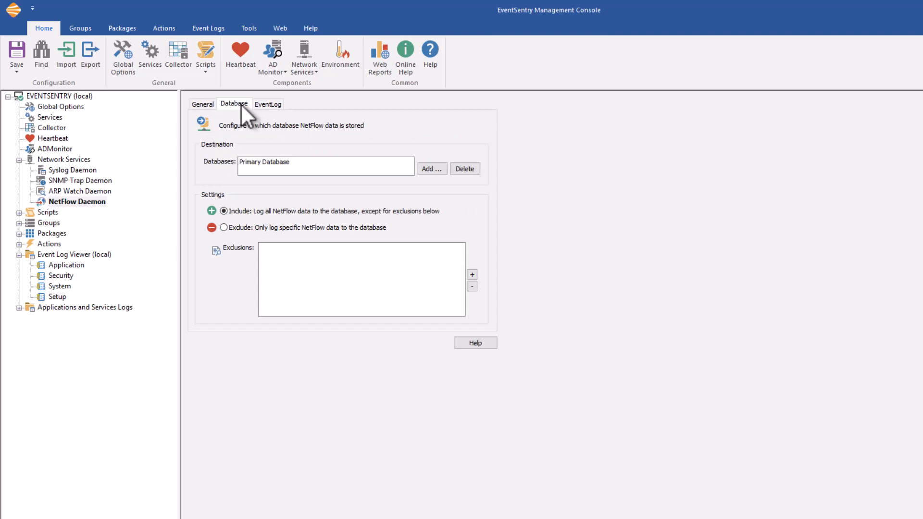
pyautogui.click(198, 102)
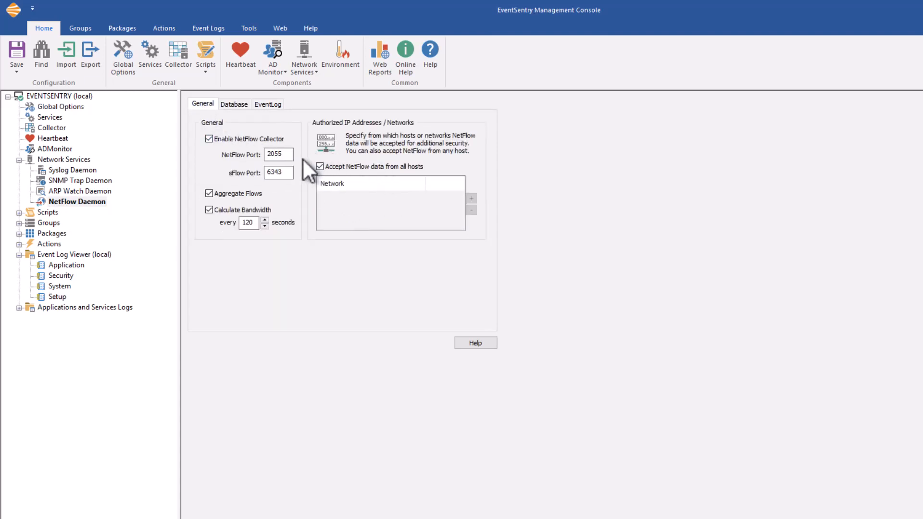
# - Add a database exclusion for ICMP (Internet Control Message Protocol) to the NetFlow Daemon, and remove it again
pyautogui.click(236, 104)
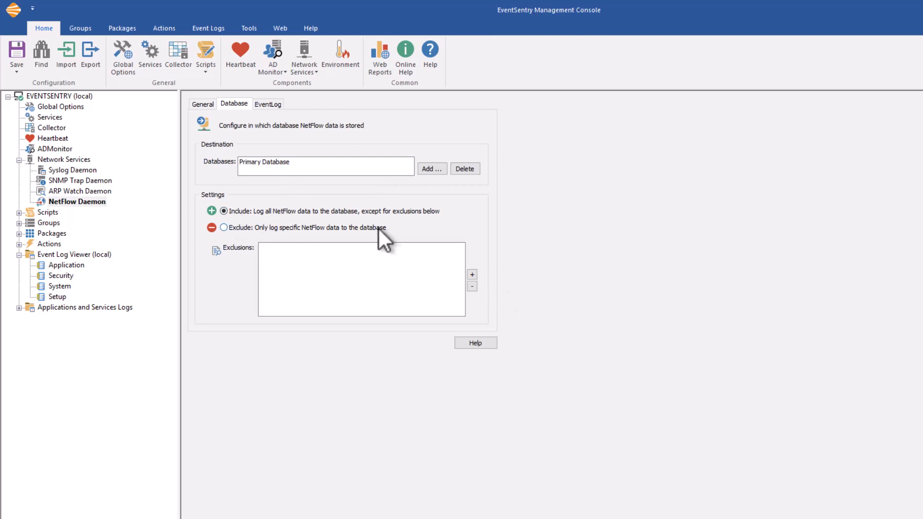
pyautogui.click(472, 275)
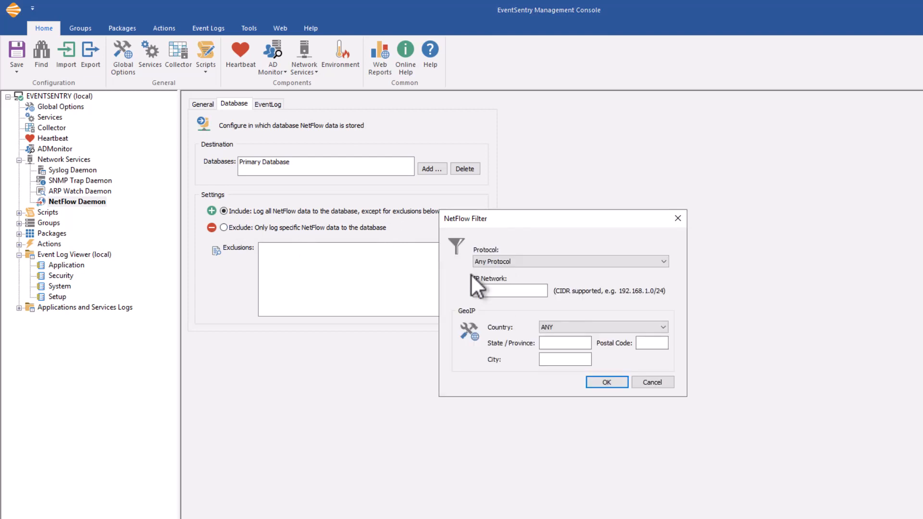
pyautogui.click(514, 262)
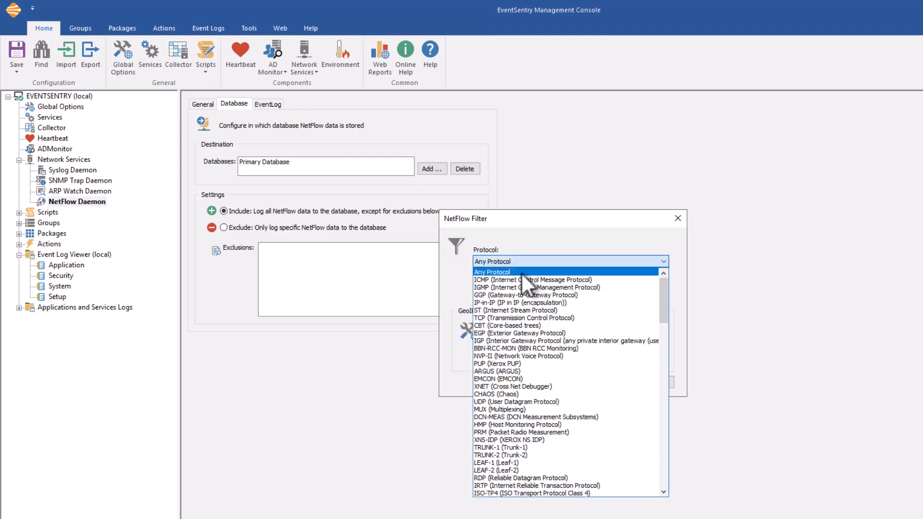
pyautogui.click(521, 281)
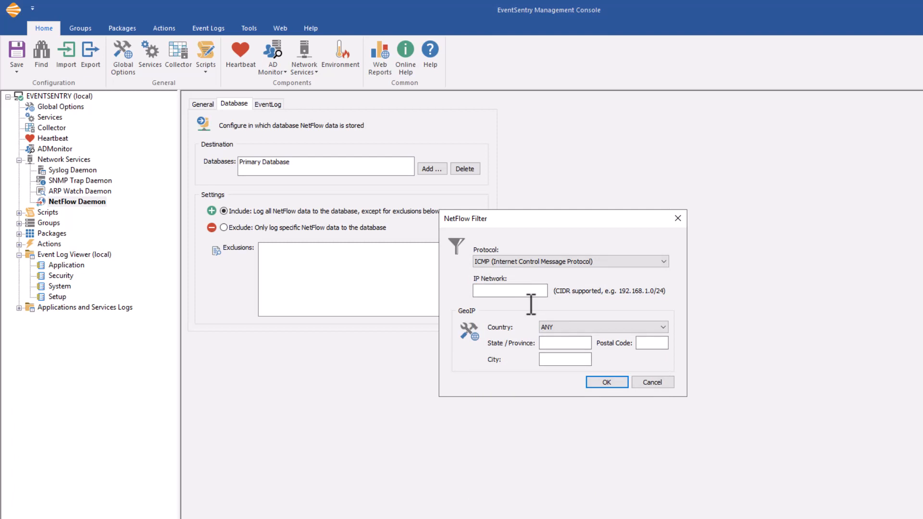
pyautogui.click(613, 382)
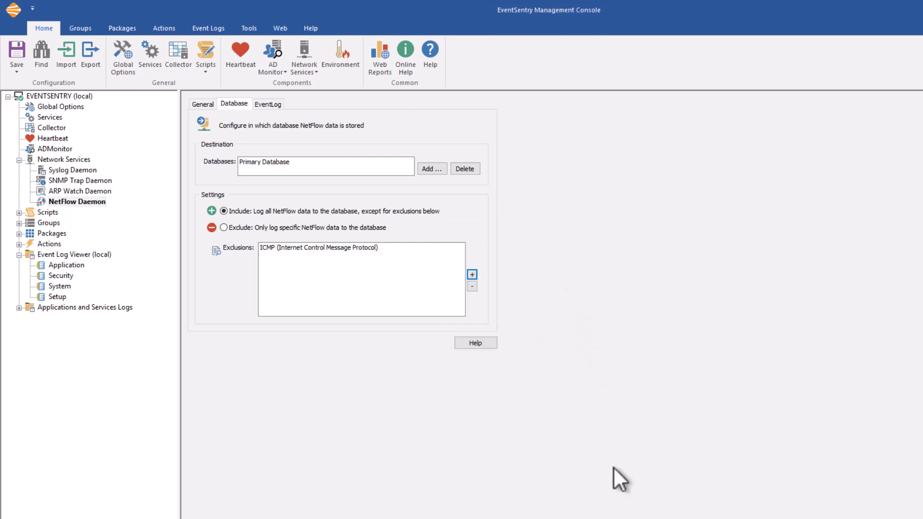
pyautogui.click(384, 247)
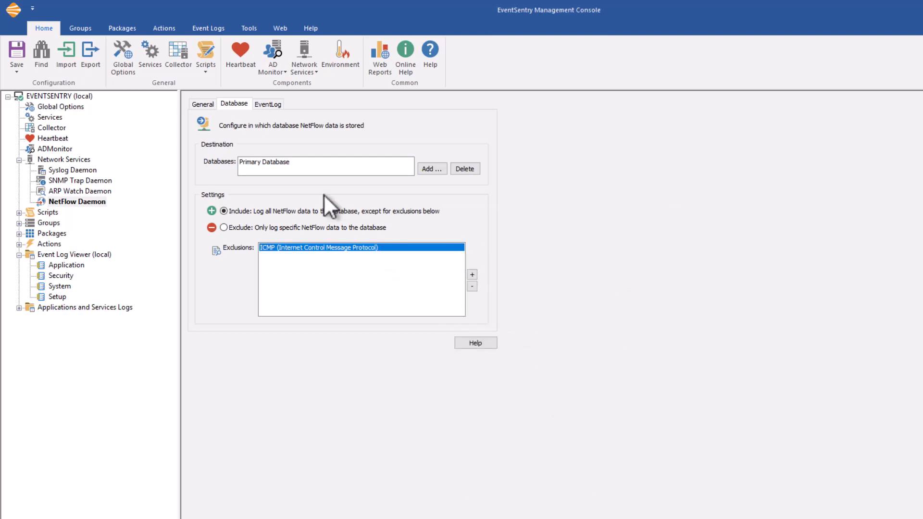
pyautogui.click(472, 285)
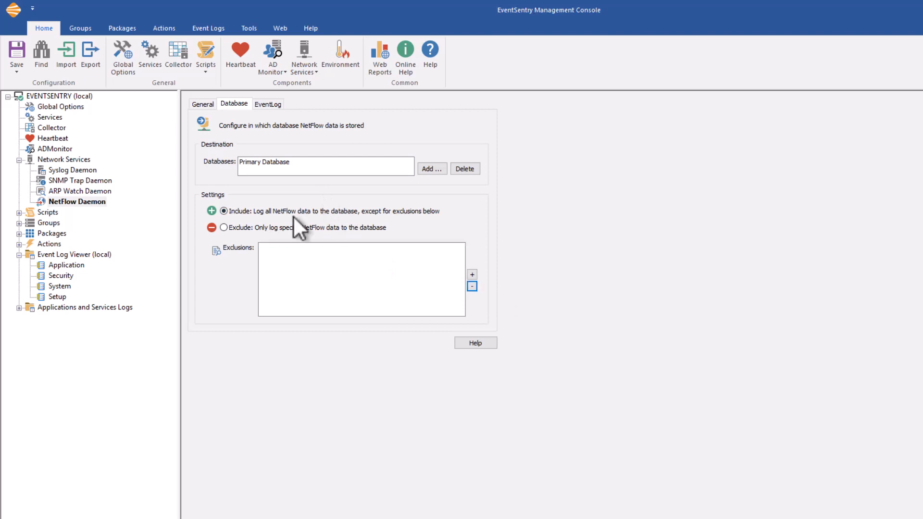
# - Switch NetFlow database logging to Exclude and browse the protocols offered for an inclusion filter, without adding one
pyautogui.click(253, 226)
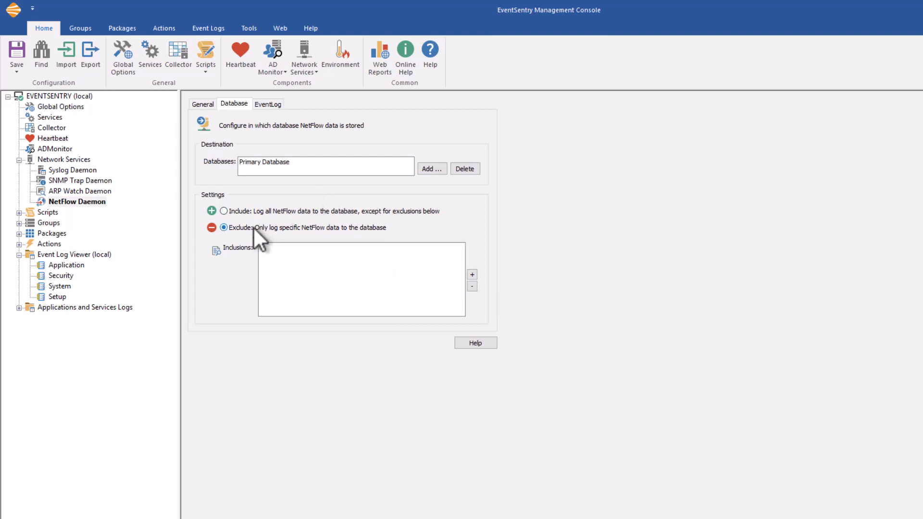
pyautogui.click(472, 274)
pyautogui.click(496, 261)
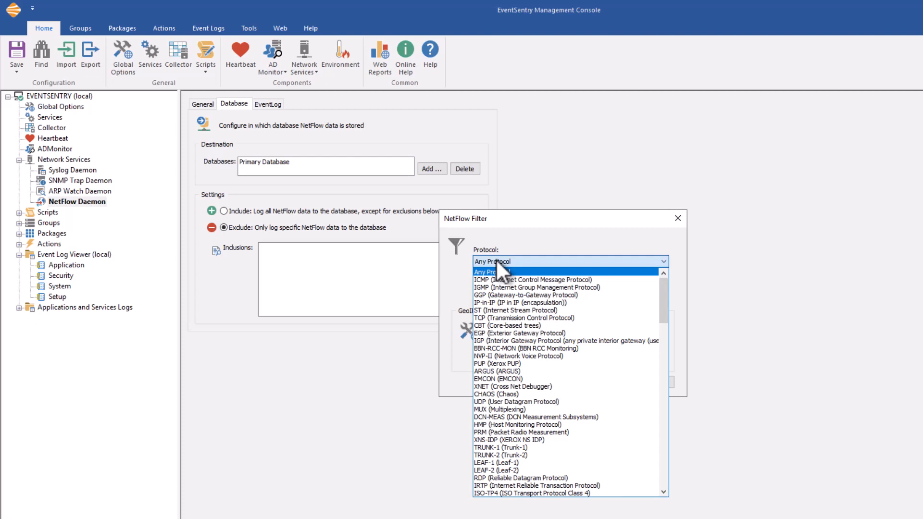
pyautogui.scroll(-3, 552, 309)
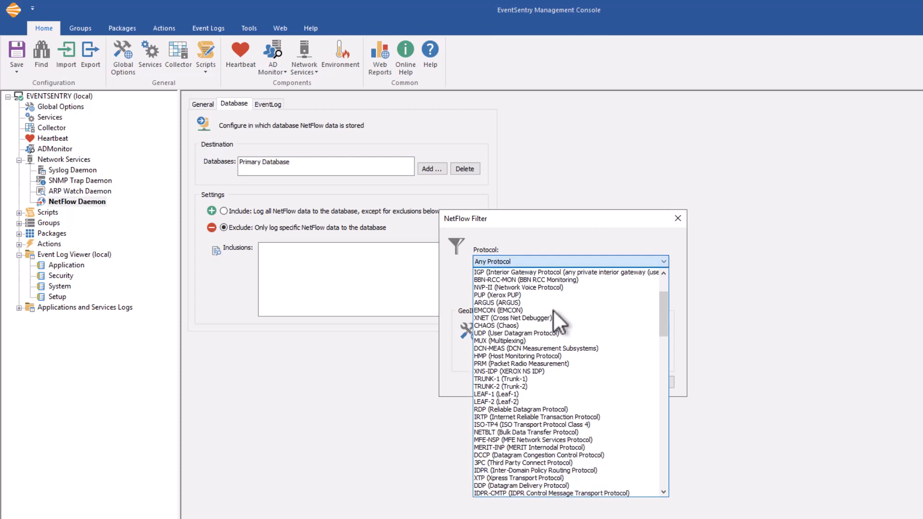
pyautogui.scroll(-2, 552, 310)
pyautogui.moveTo(664, 344); pyautogui.dragTo(679, 437)
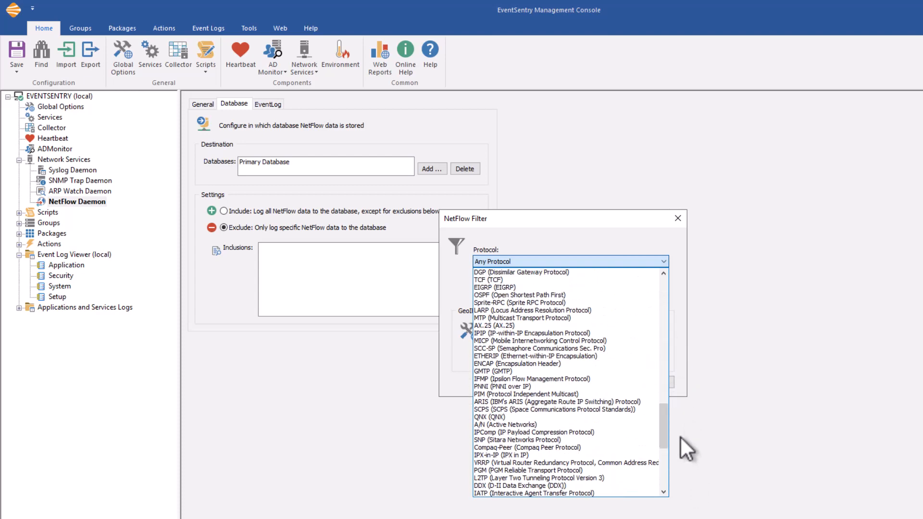
pyautogui.click(306, 213)
pyautogui.click(304, 212)
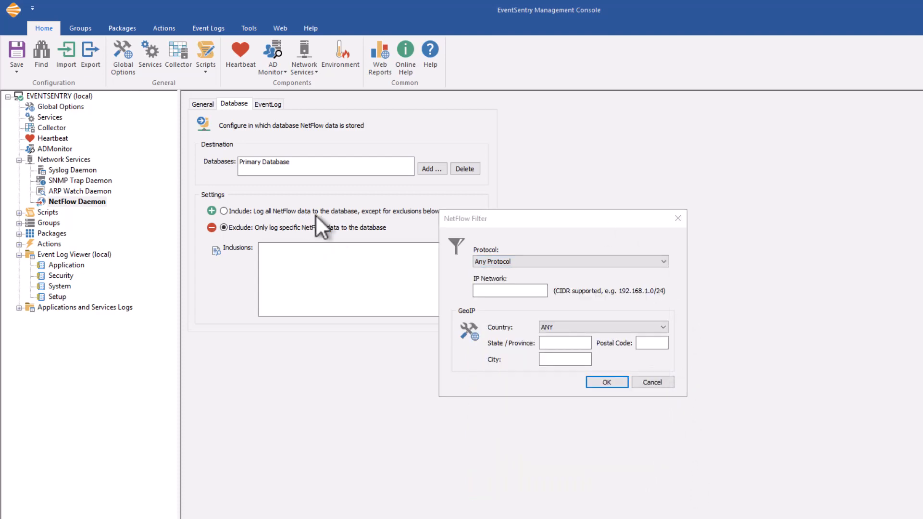
pyautogui.click(649, 381)
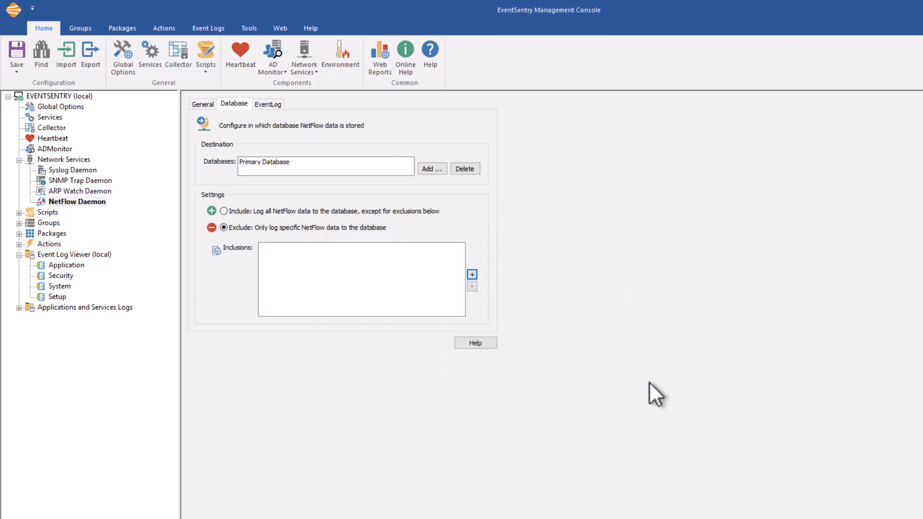
# - Look over the filter's IP network and GeoIP options, dismiss it, and switch database logging back to Include
pyautogui.click(472, 275)
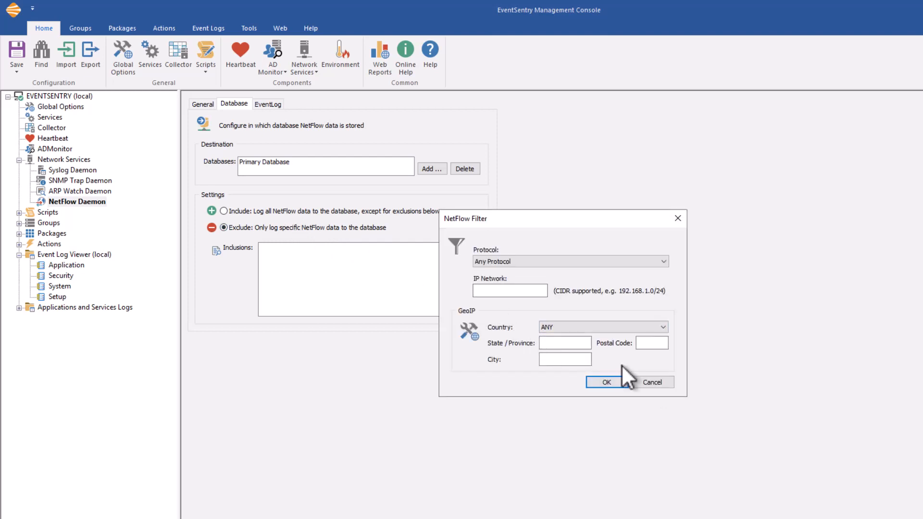
pyautogui.click(653, 383)
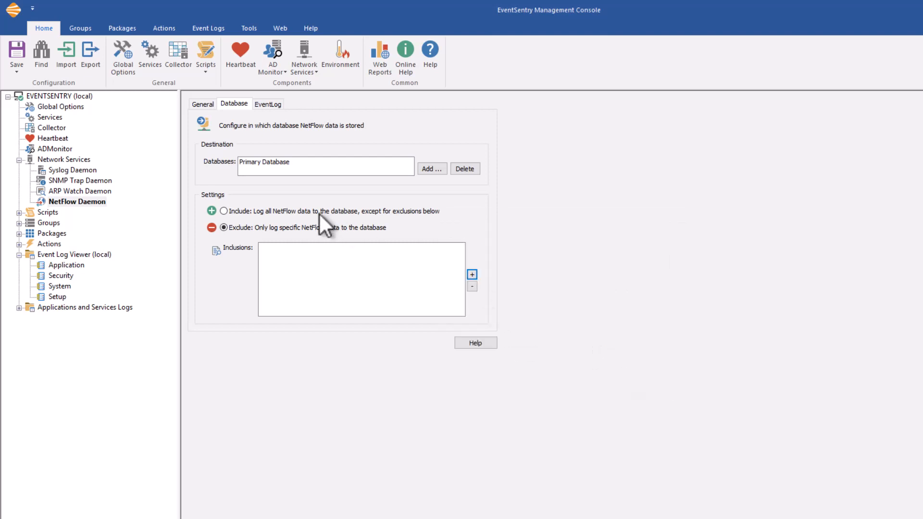
pyautogui.click(314, 211)
# - Enable NetFlow logging to the event log, with TCP port scan detection and alerts on suspicious IP addresses
pyautogui.click(271, 103)
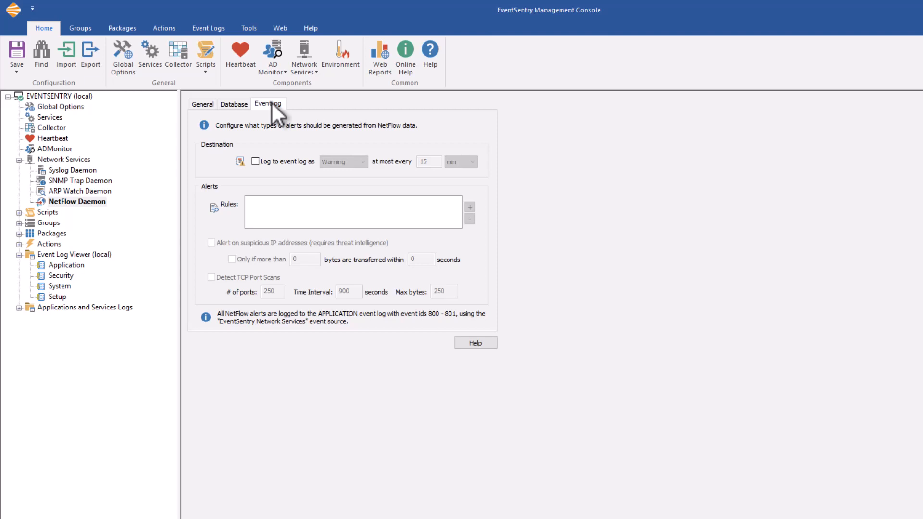
pyautogui.click(269, 162)
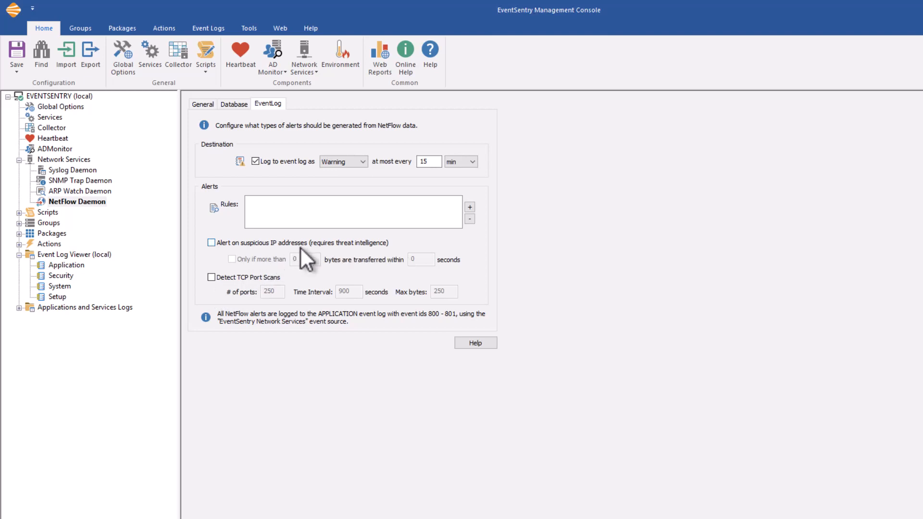
pyautogui.click(264, 279)
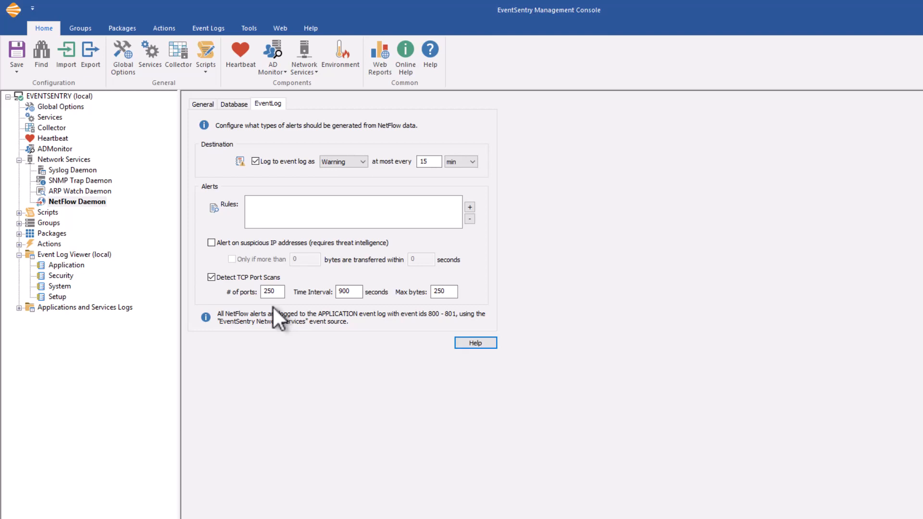
pyautogui.click(273, 241)
# - Check the Get Threat Intel setting in the Global Options and return to the NetFlow Daemon
pyautogui.click(54, 108)
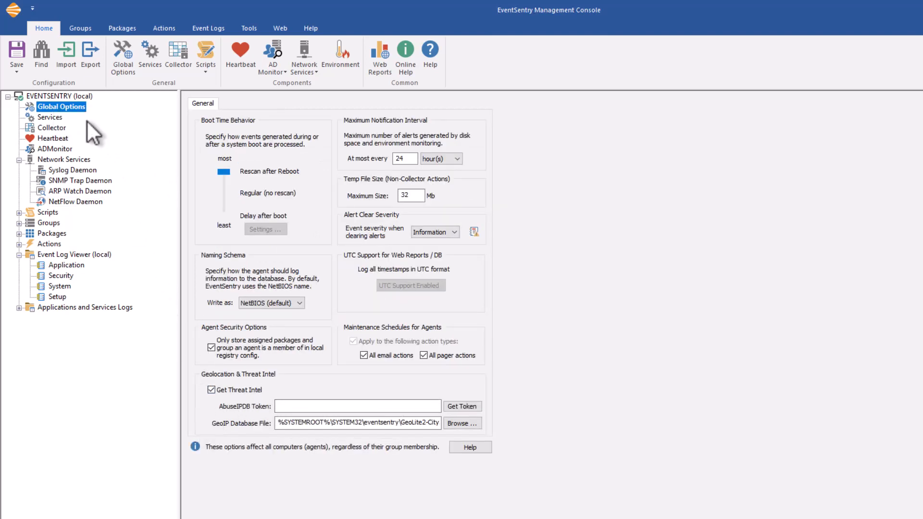
pyautogui.click(82, 201)
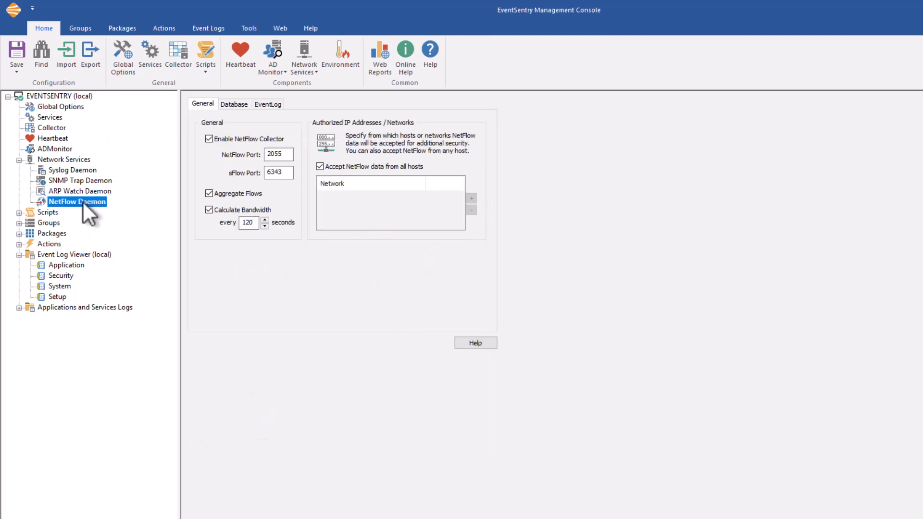
# - Restrict suspicious IP address alerts to transfers of more than 100000 bytes within 300 seconds
pyautogui.click(269, 104)
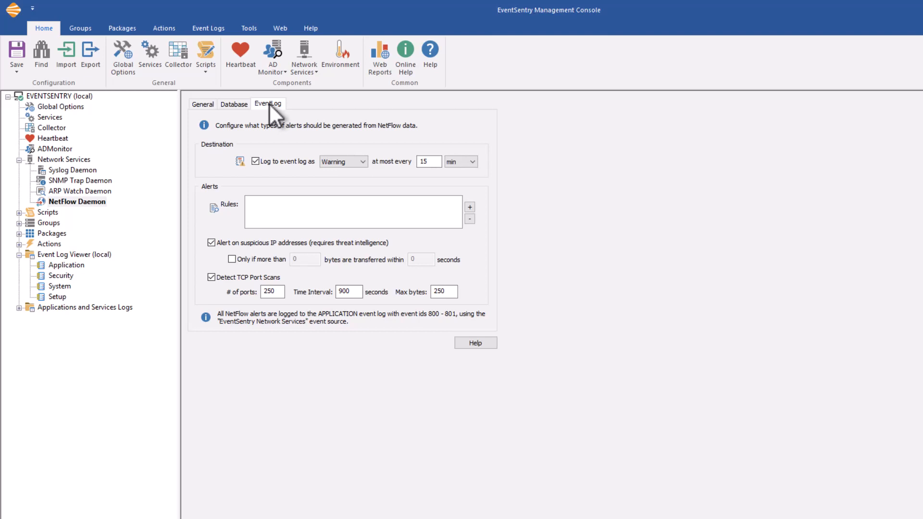
pyautogui.click(270, 257)
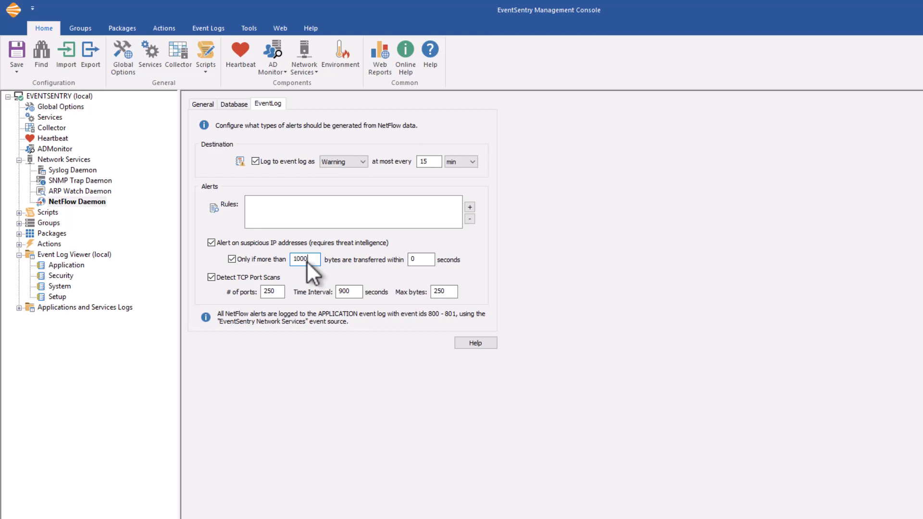
pyautogui.doubleClick(417, 258)
# - Add a NetFlow alert rule for any protocol with the GeoIP country set to ZIMBABWE, and select it in the rules list
pyautogui.click(470, 208)
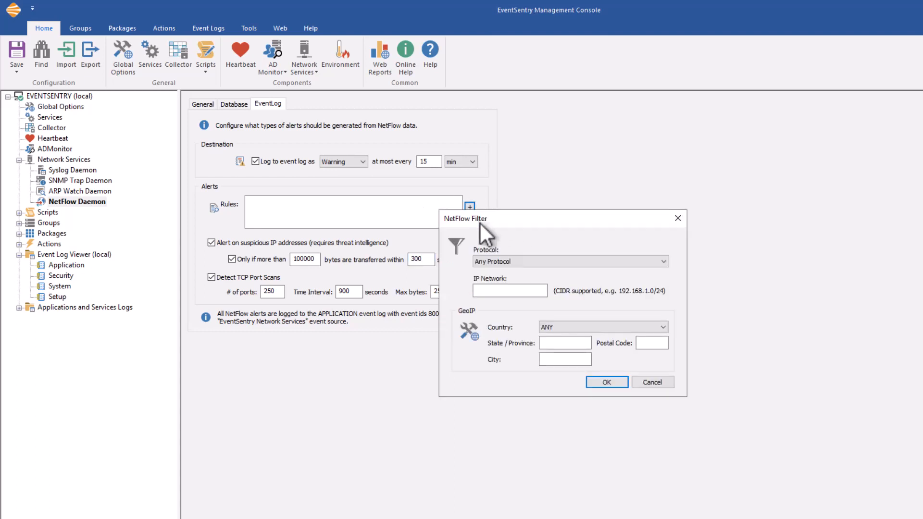
pyautogui.moveTo(484, 218); pyautogui.dragTo(486, 252)
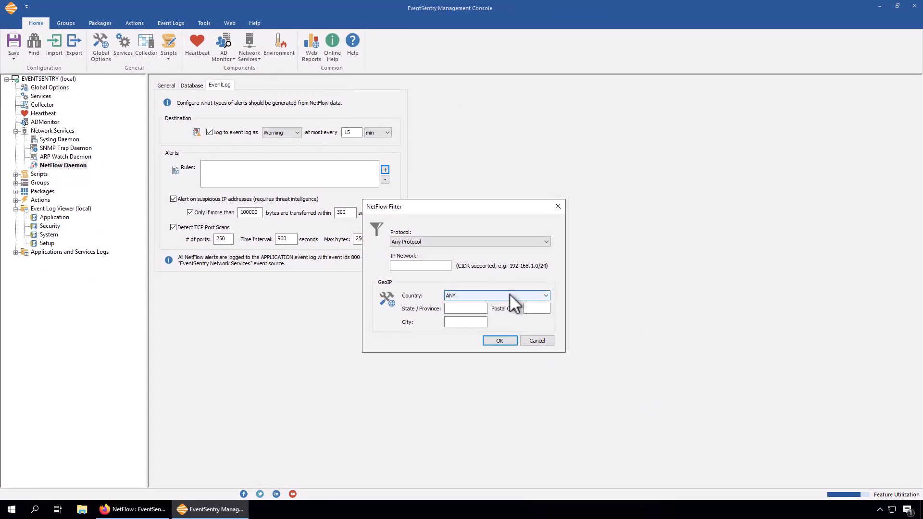
pyautogui.click(511, 302)
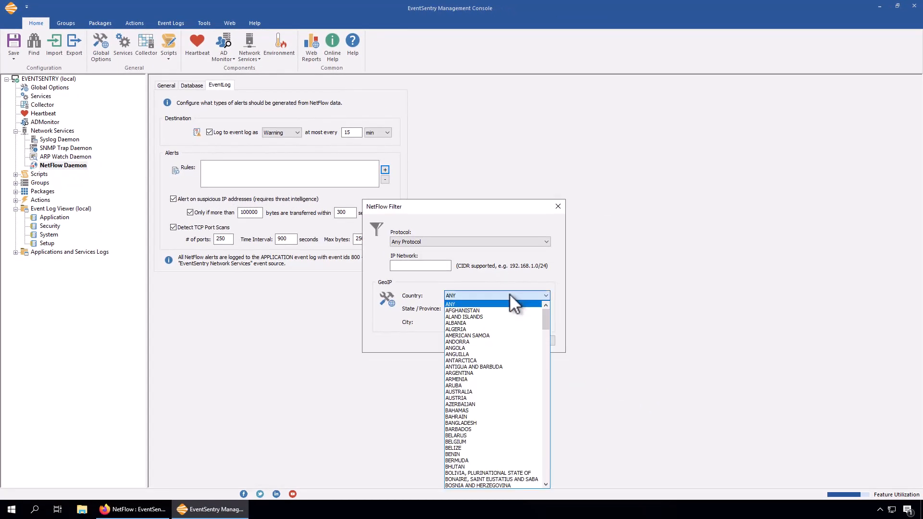
pyautogui.press('n')
pyautogui.press('b')
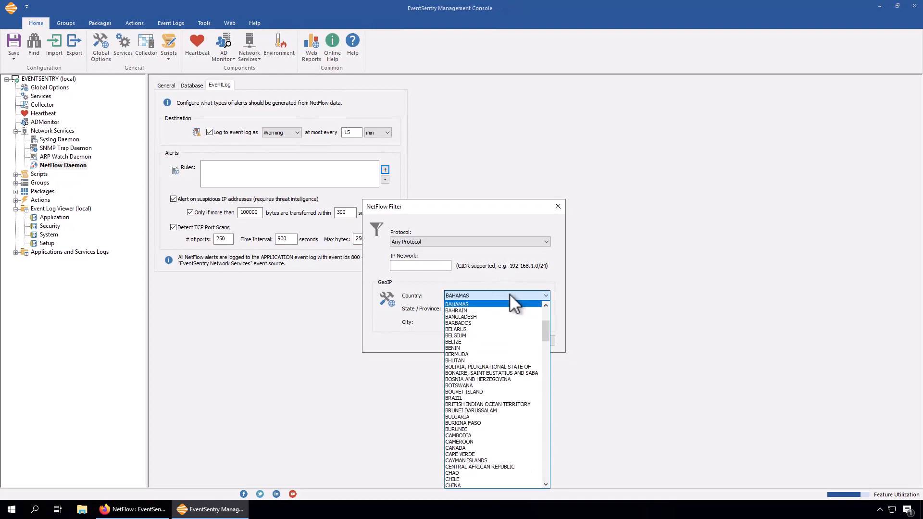
pyautogui.press('n')
pyautogui.moveTo(544, 422); pyautogui.dragTo(543, 472)
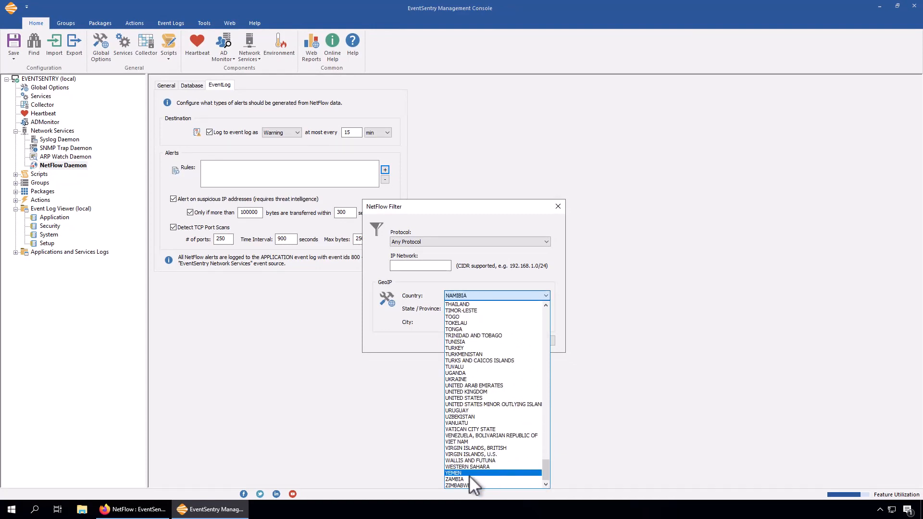
pyautogui.click(474, 485)
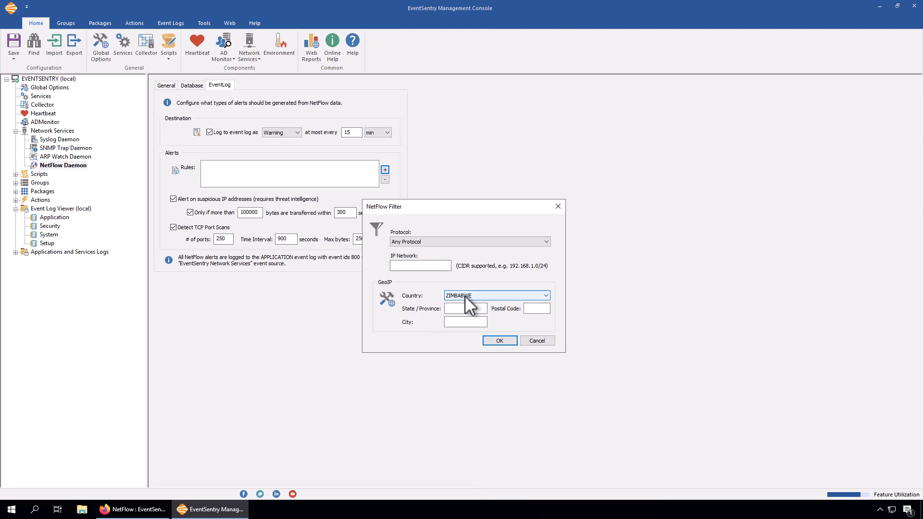
pyautogui.click(501, 341)
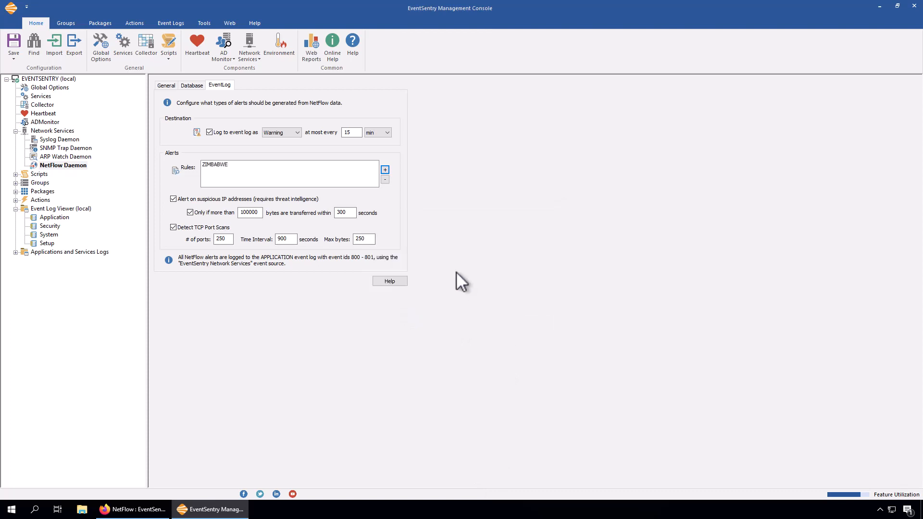
pyautogui.click(221, 164)
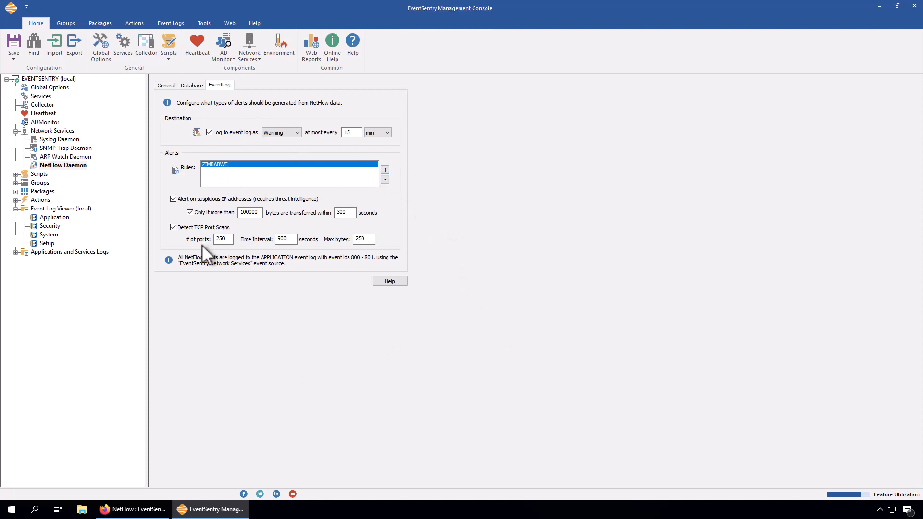
# - Review the NetFlow Daemon's general, database and event log settings, and open the Global Options
pyautogui.click(165, 85)
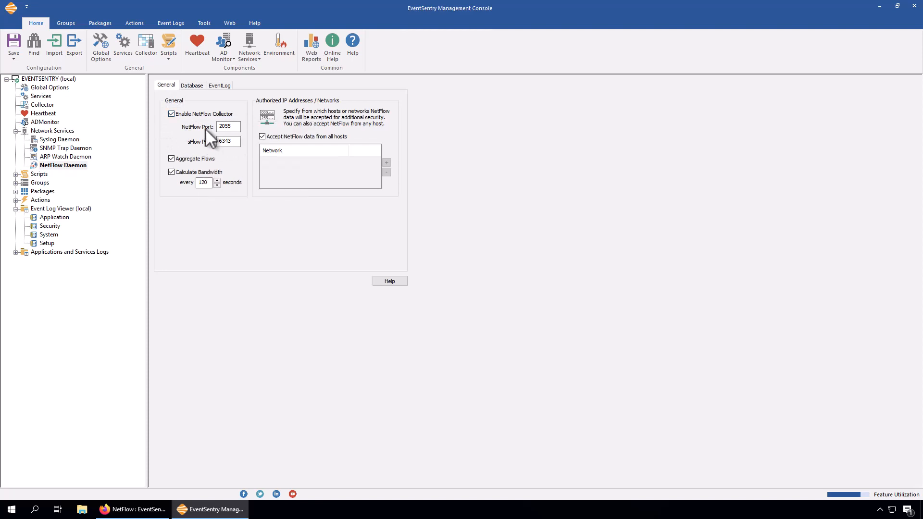
pyautogui.click(192, 87)
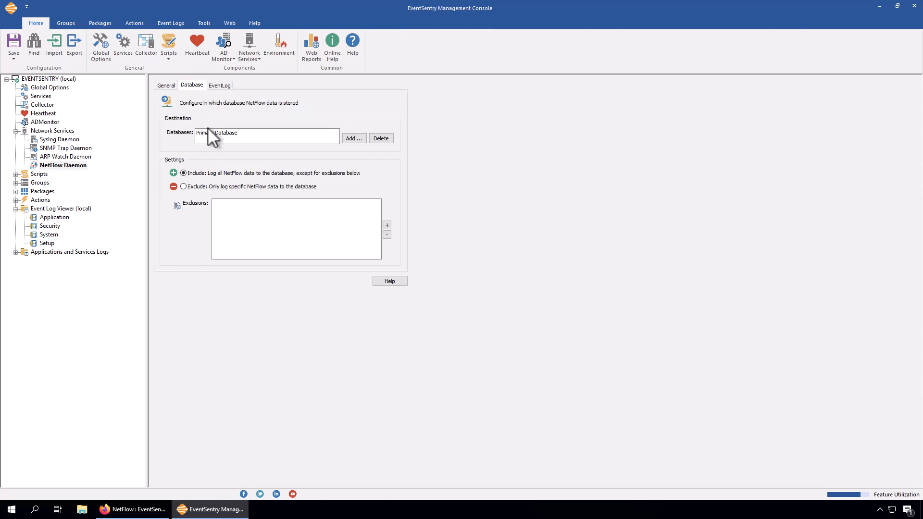
pyautogui.click(221, 86)
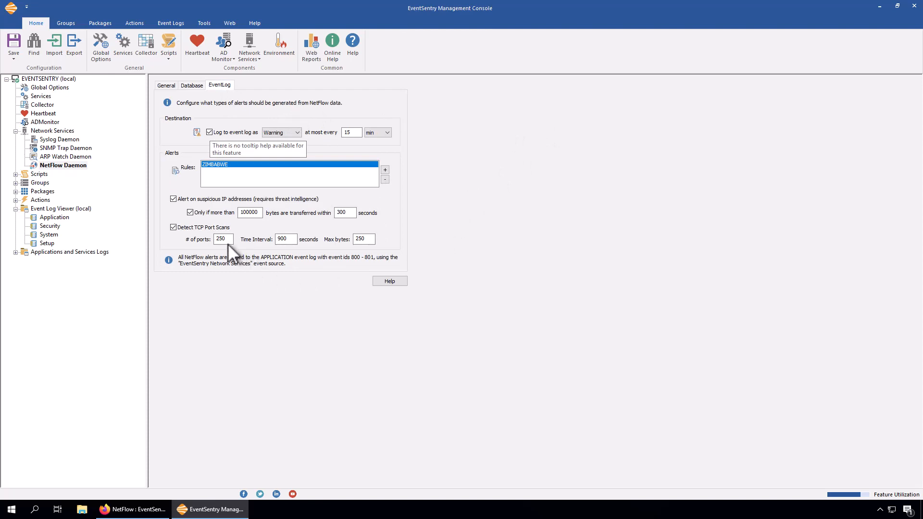
pyautogui.moveTo(219, 211)
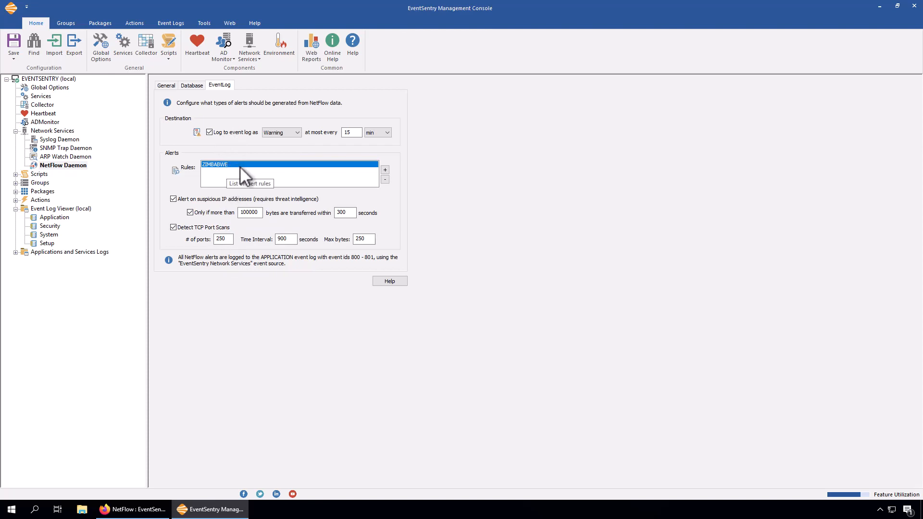
pyautogui.click(53, 87)
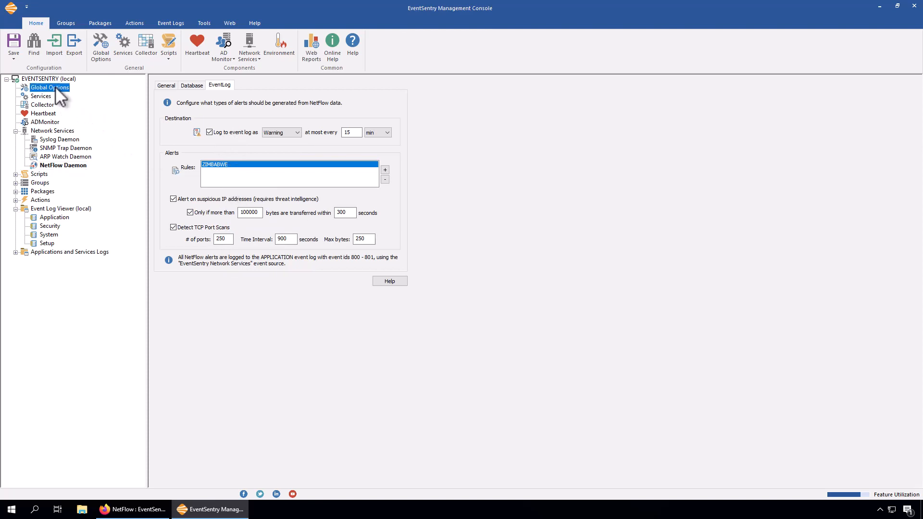